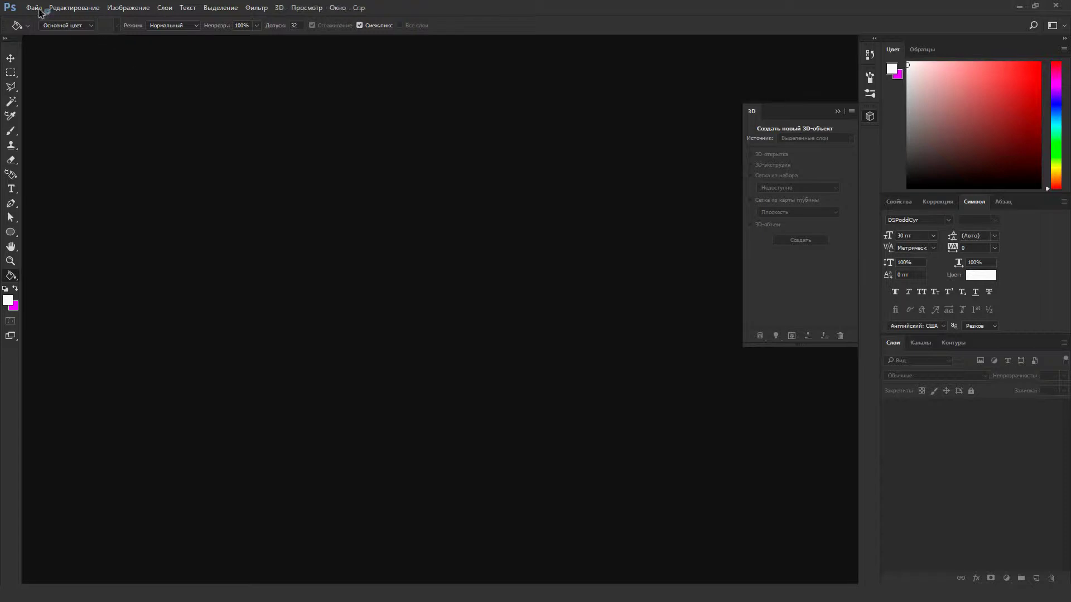
Create a new blank document and set the foreground colour to blue
key(ctrl+n)
text(1920)
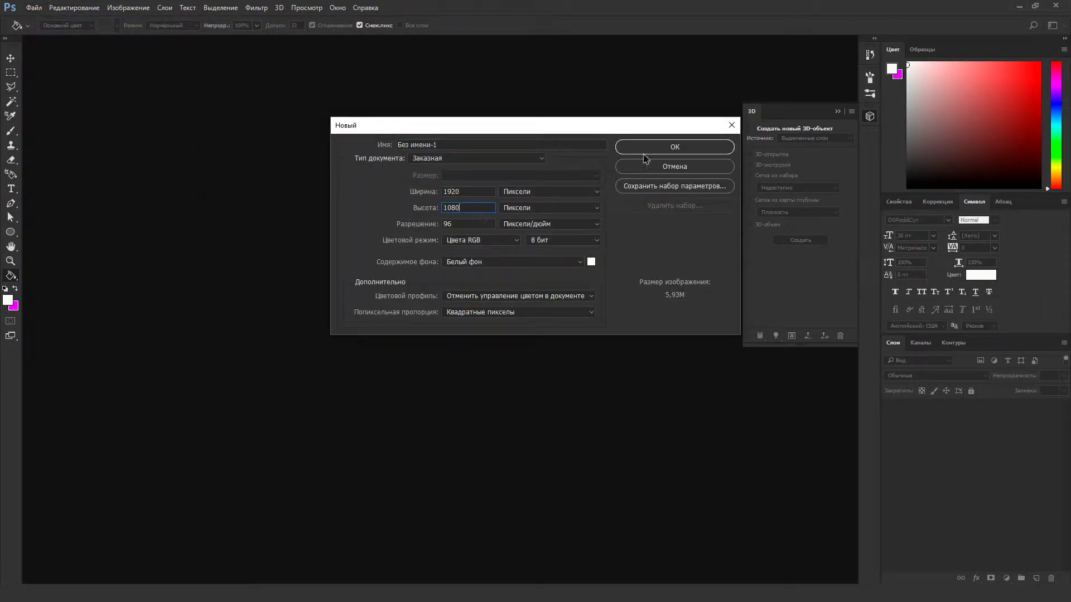
click(644, 148)
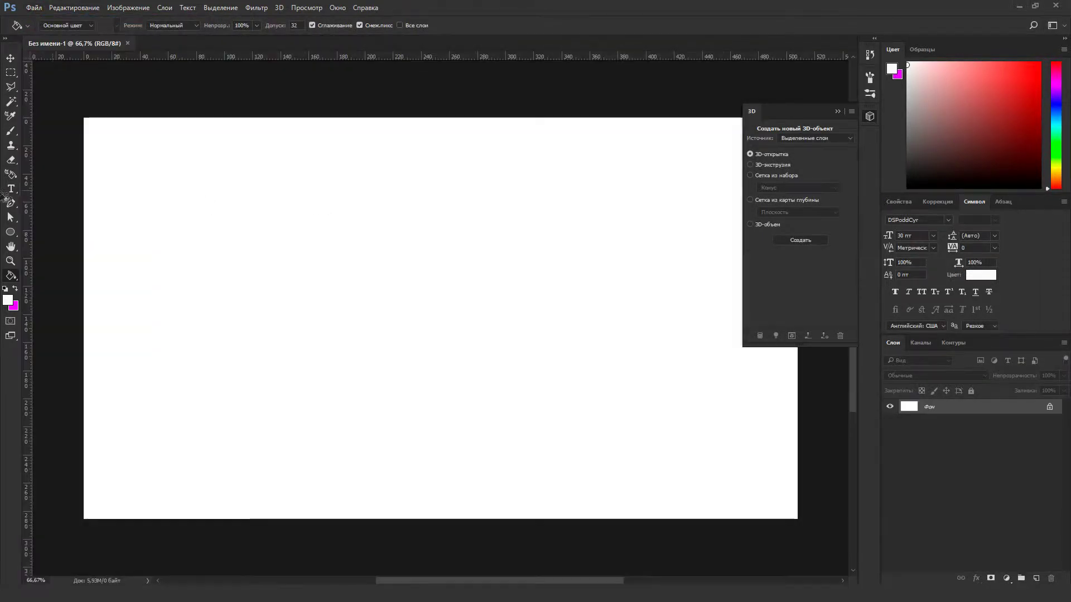
click(8, 300)
click(739, 259)
click(837, 208)
Type the word ИНЕЙ on the canvas
key(t)
click(288, 313)
text(ИНЕЙ)
key(ctrl+Return)
key(v)
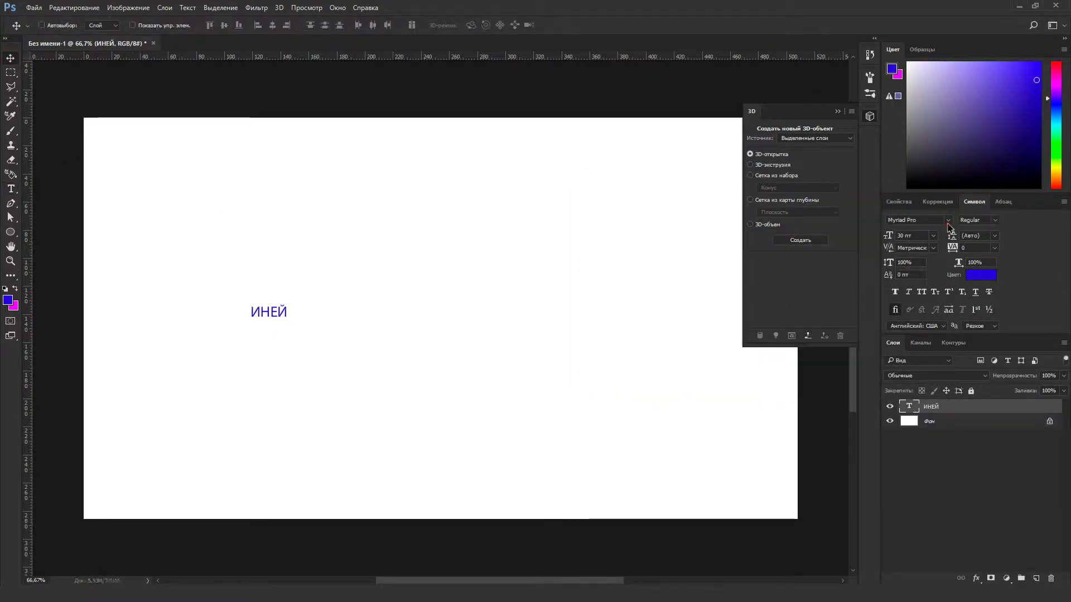
Set the ИНЕЙ text to Century Gothic Bold Italic
click(948, 219)
scroll(948, 335, up, 5)
scroll(949, 257, up, 10)
click(948, 256)
key(Down)
key(Down)
key(Down)
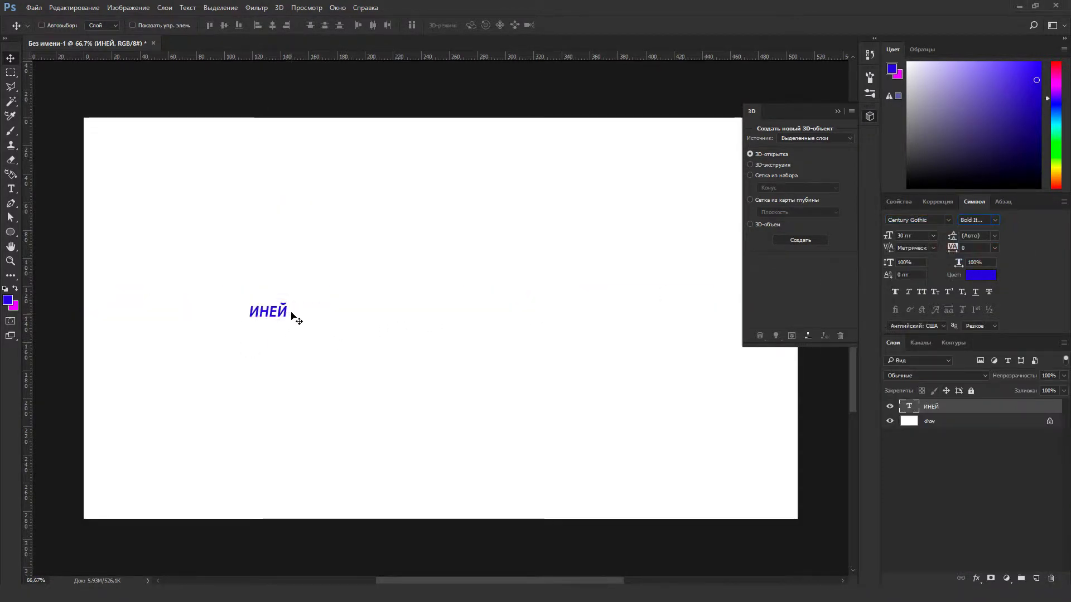
Centre ИНЕЙ on the canvas and enlarge it to fill the canvas
mouse_move(300, 333)
mouse_down()
mouse_move(364, 339)
mouse_move(732, 458)
mouse_up()
key(ctrl+t)
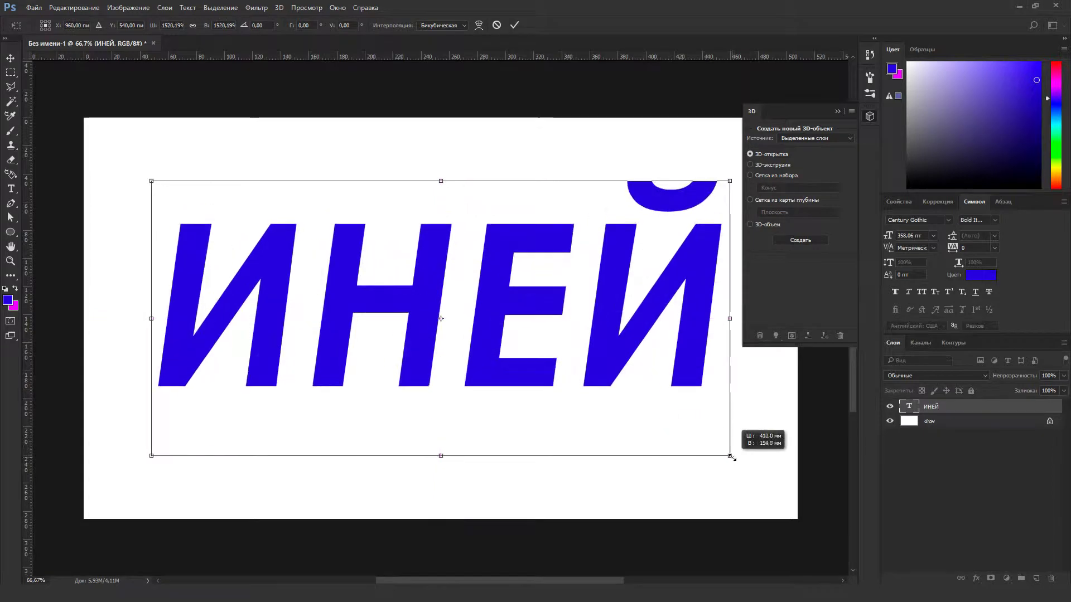
key(Return)
Duplicate the ИНЕЙ text layer and make a 3D extrusion from it
key(ctrl+j)
key(ctrl+j)
click(279, 7)
click(312, 19)
Accept the colour profile warning, apply a thinner extrusion preset and make the 3D text cyan
click(575, 284)
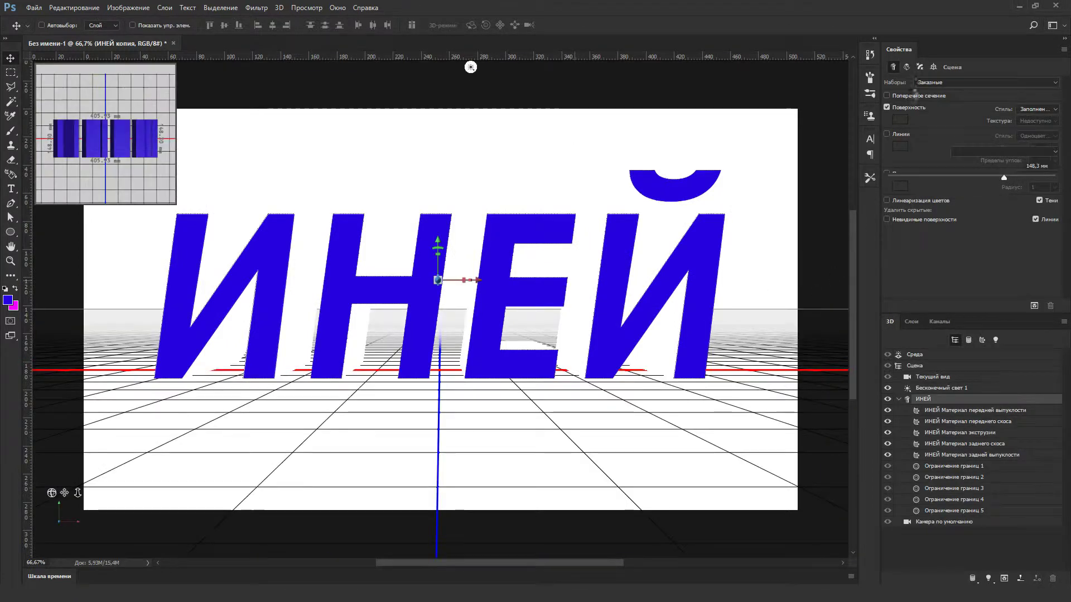
click(915, 127)
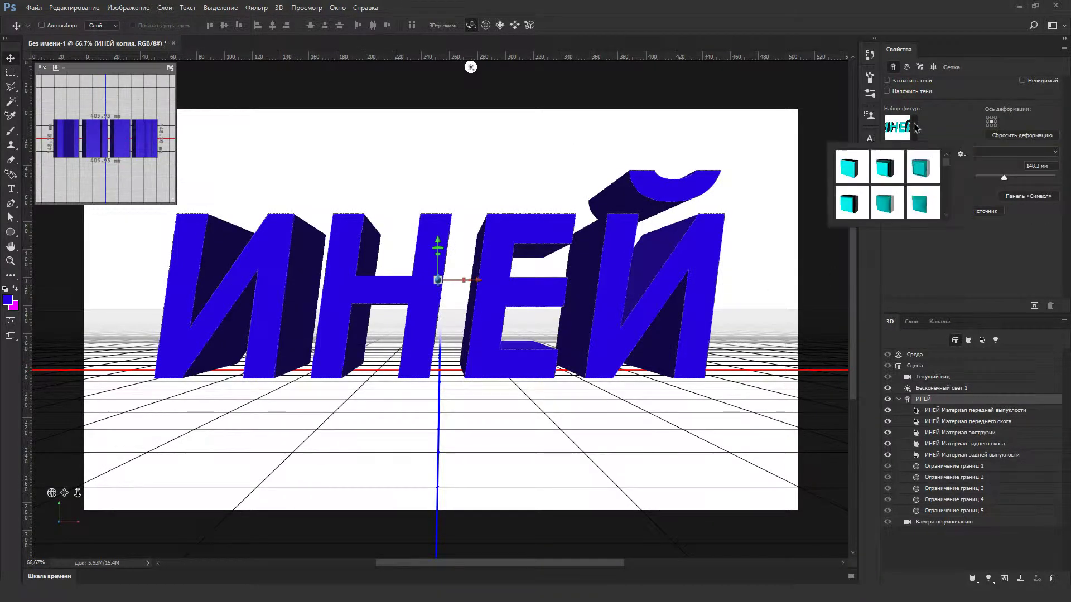
scroll(926, 178, down, 2)
double_click(921, 167)
click(911, 195)
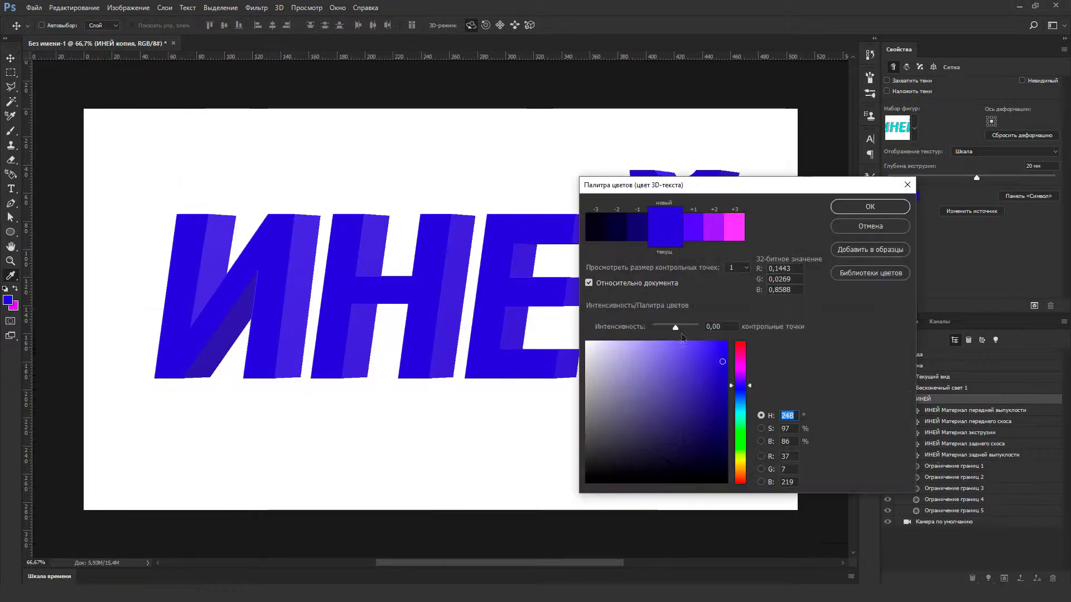
key(Return)
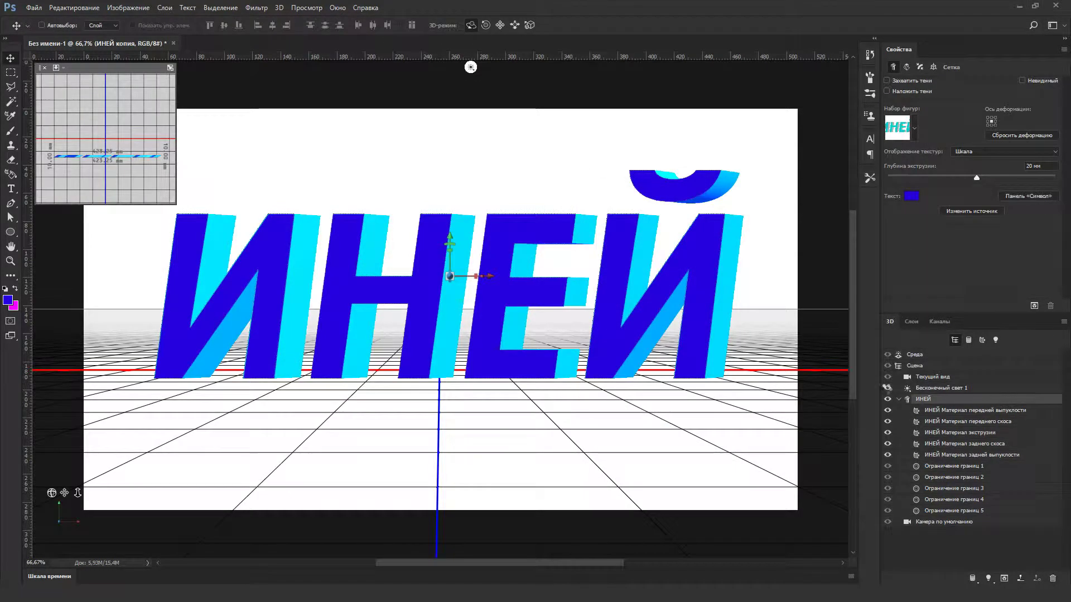
Select the ИНЕЙ копия 2 layer, zoom in on the letter edges, then frame the whole word
click(911, 322)
click(943, 385)
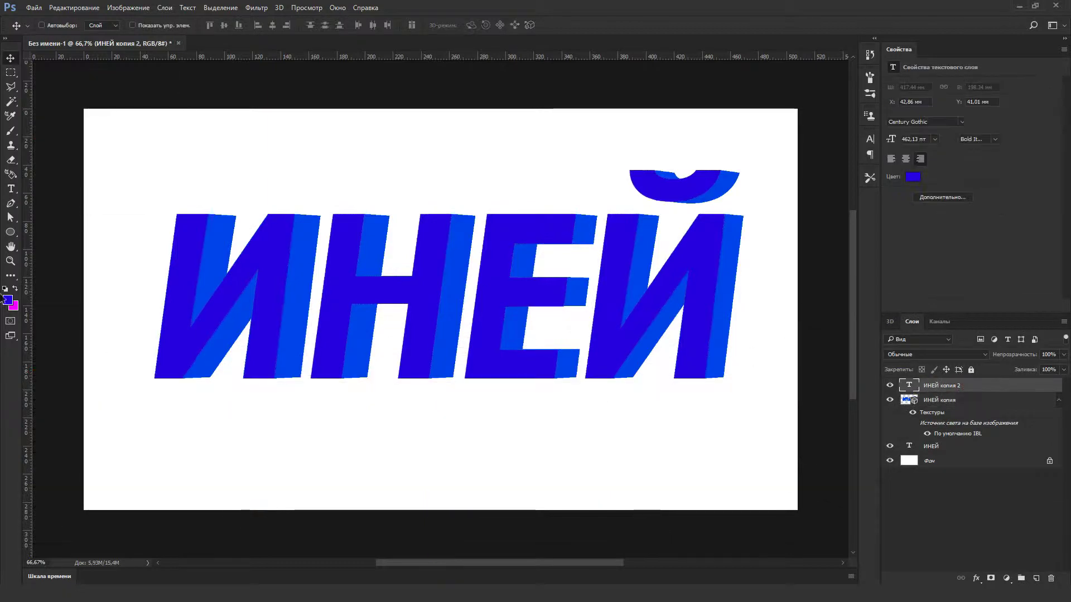
key(z)
drag(158, 200, 329, 257)
click(302, 139)
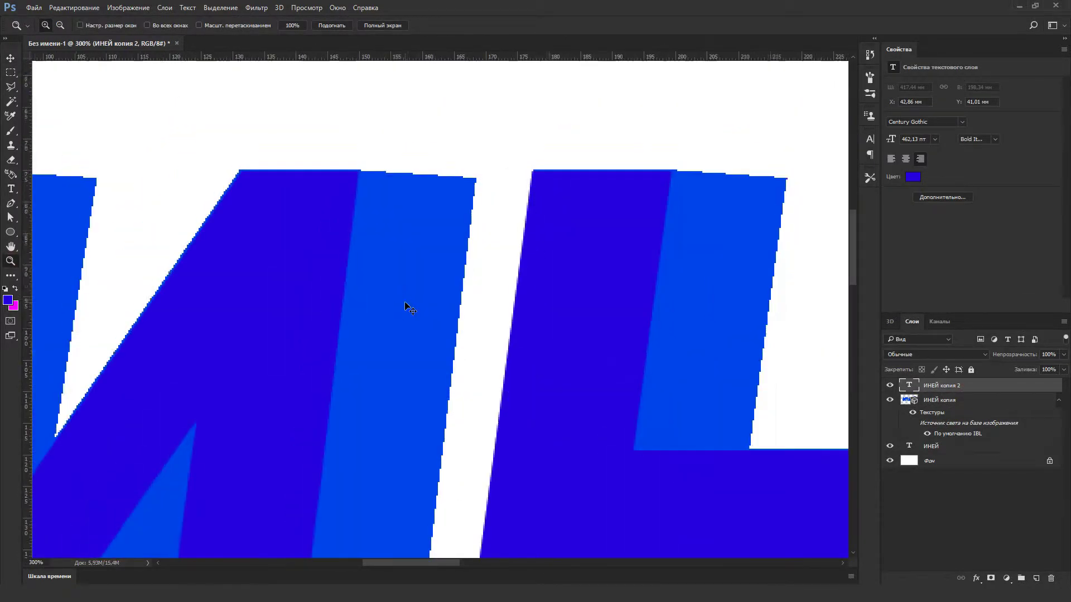
key(ctrl+0)
drag(323, 227, 769, 425)
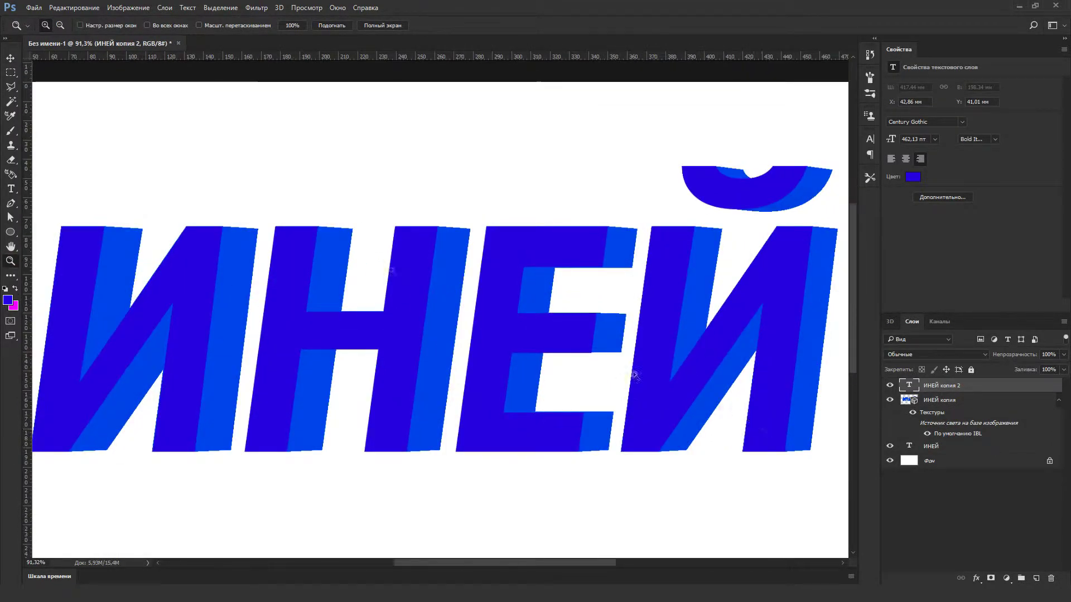
Select the extruded ИНЕЙ копия layer and render it as a 3D layer
click(255, 7)
click(943, 400)
click(279, 7)
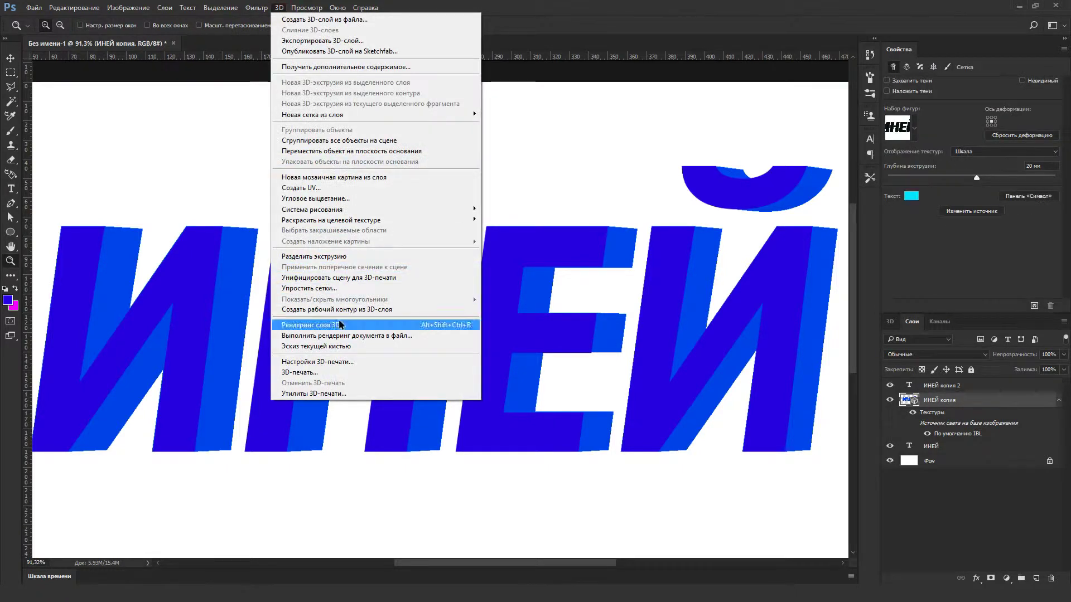
click(340, 323)
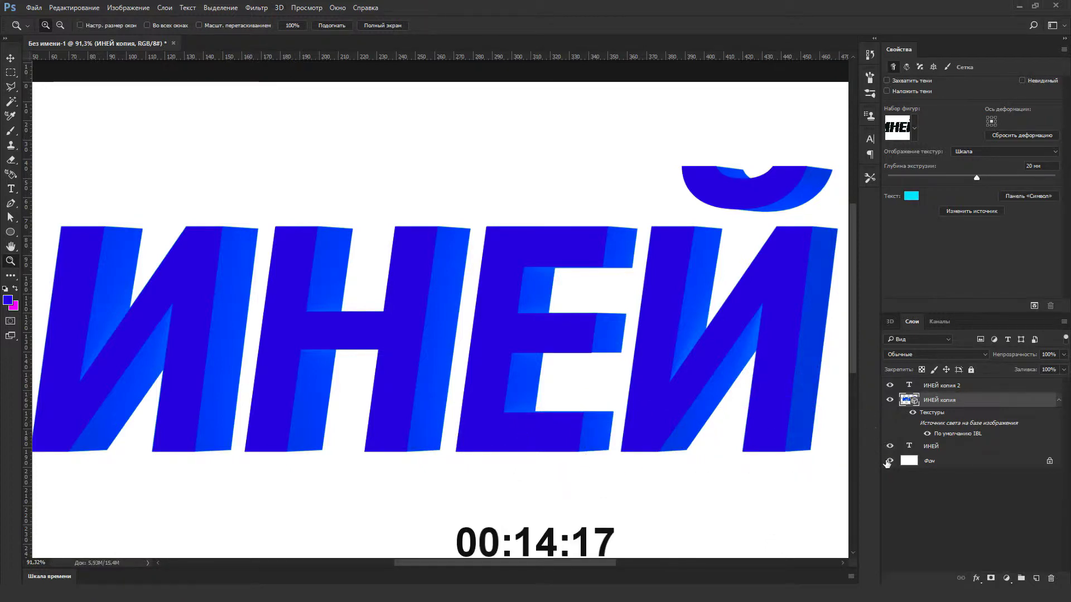
Hide the white Фон background layer, then start clearing the default Blender scene
click(889, 461)
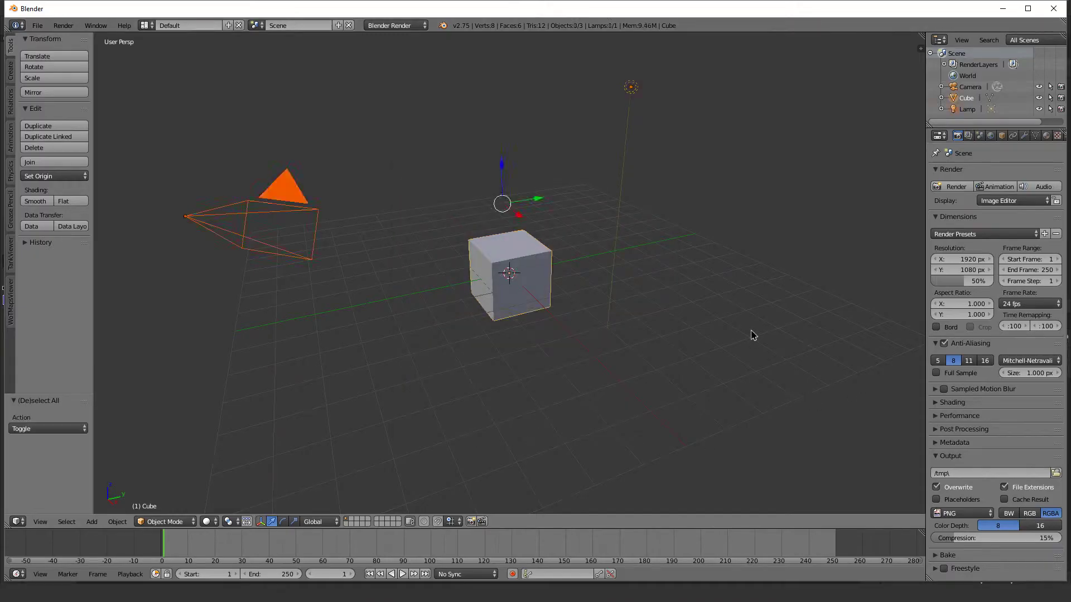
key(Delete)
key(shift+a)
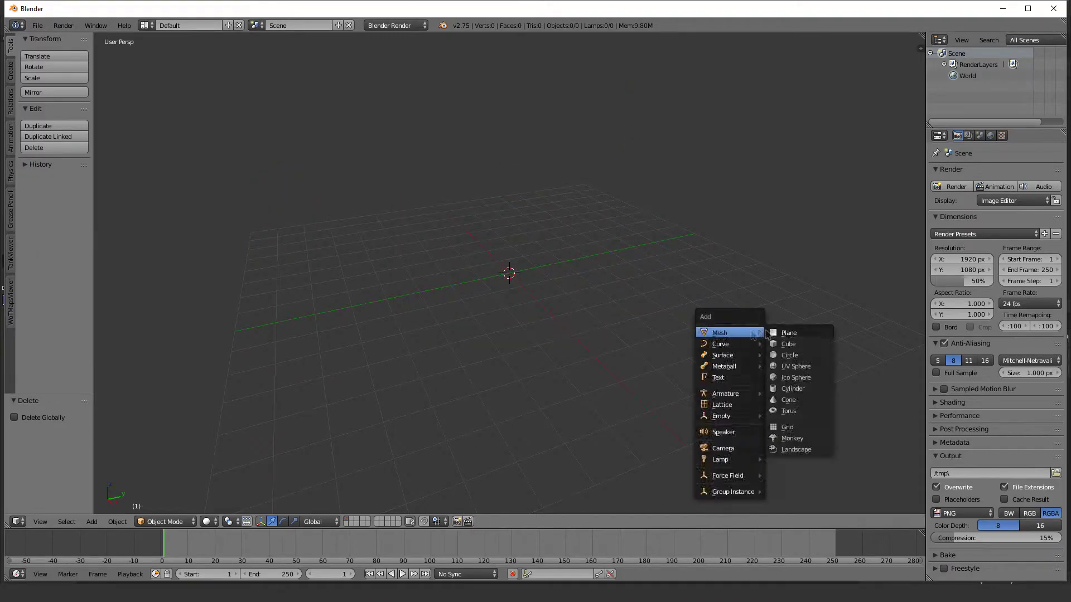
Add a camera to the scene and raise it along the Z axis
key(n)
key(shift+a)
click(468, 385)
key(g)
key(z)
click(474, 58)
Make the camera orthographic, view through it, and load the Photoshop render as background image
click(1024, 136)
click(994, 206)
key(KP_0)
scroll(870, 390, down, 10)
click(845, 490)
scroll(856, 489, down, 1)
scroll(855, 489, down, 1)
click(870, 504)
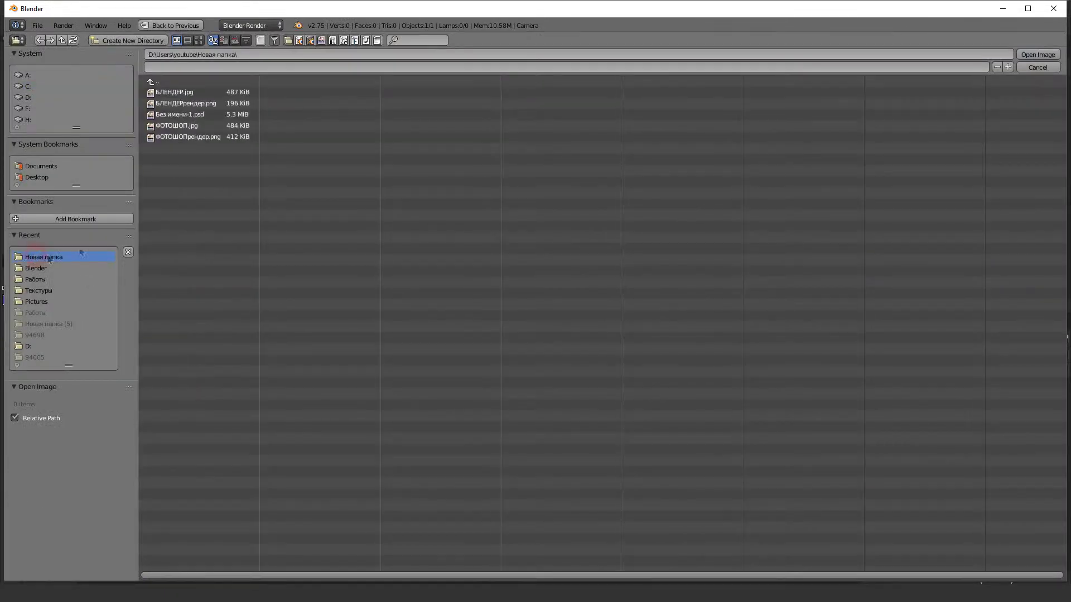
double_click(184, 128)
scroll(502, 258, up, 6)
scroll(502, 258, down, 3)
Add a text object and load the Century Gothic font file for it
key(shift+a)
click(476, 210)
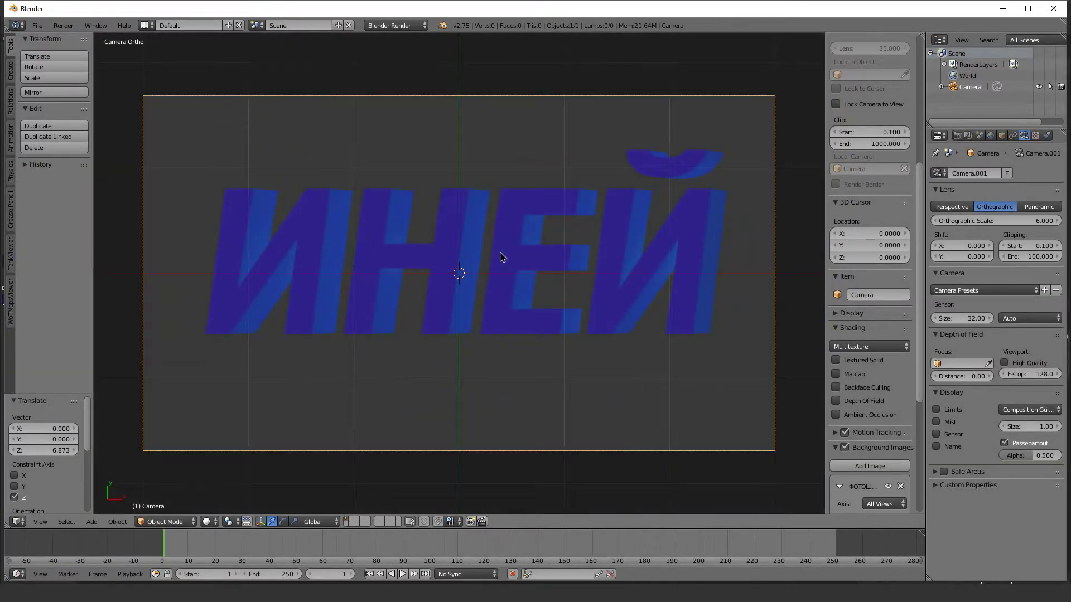
click(1036, 383)
click(71, 268)
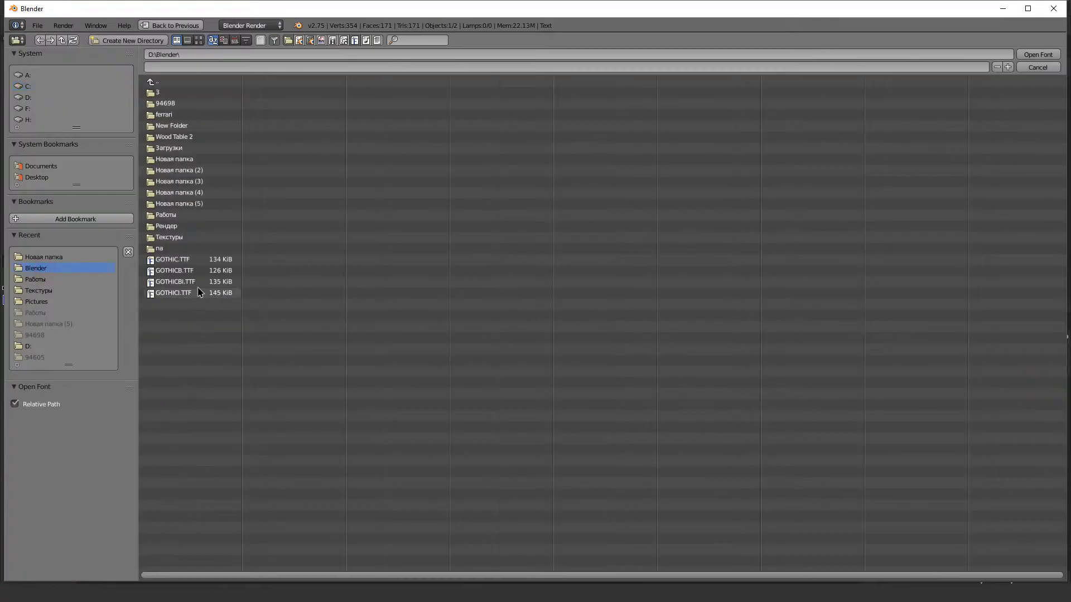
double_click(212, 273)
Enter text editing and delete the default text
key(Tab)
key(BackSpace)
key(BackSpace)
key(BackSpace)
key(BackSpace)
text(b)
key(BackSpace)
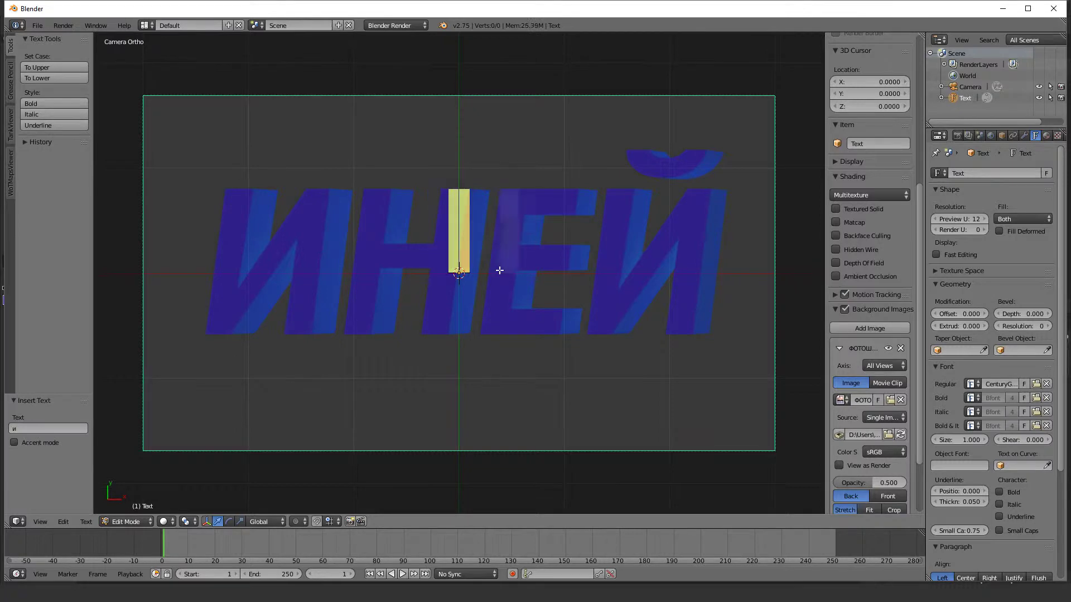
Type ИНЕЙ, then move and scale the text to match the reference image
text(иней)
key(Tab)
key(g)
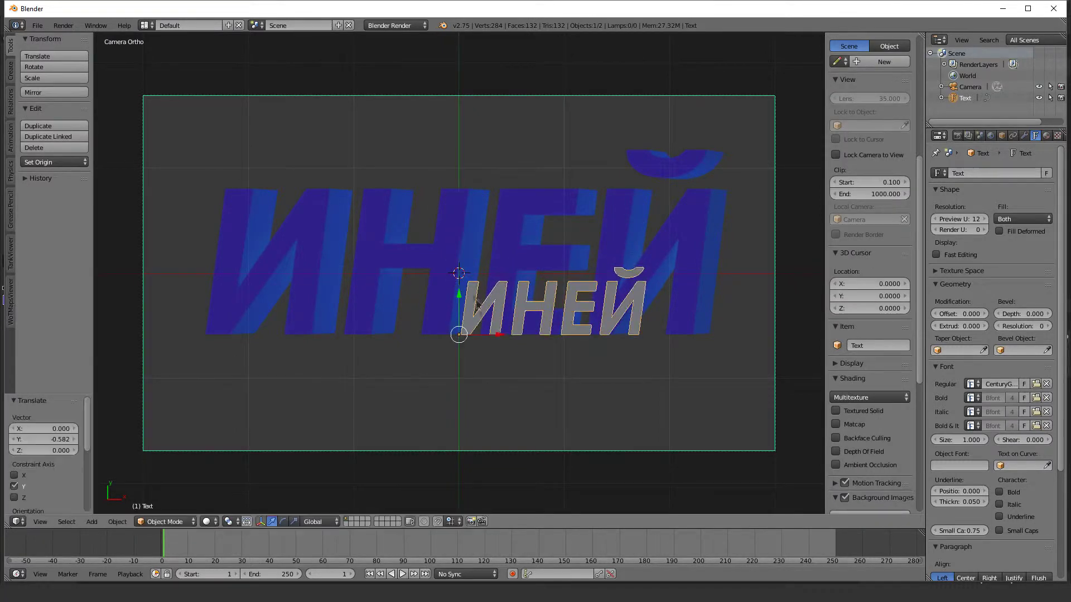
key(x)
click(251, 342)
key(s)
key(g)
key(x)
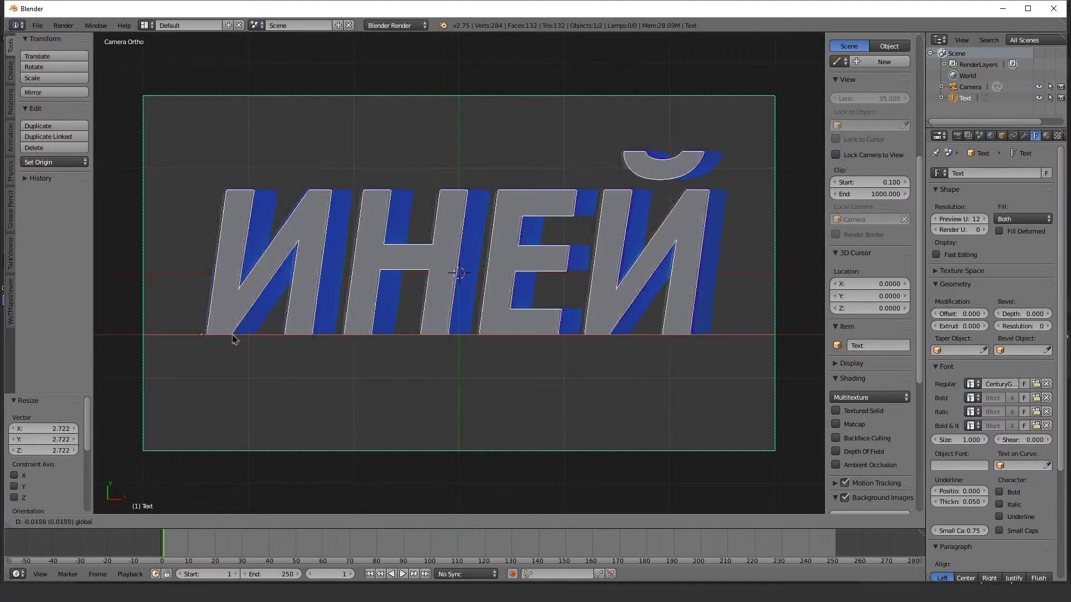
click(310, 362)
key(s)
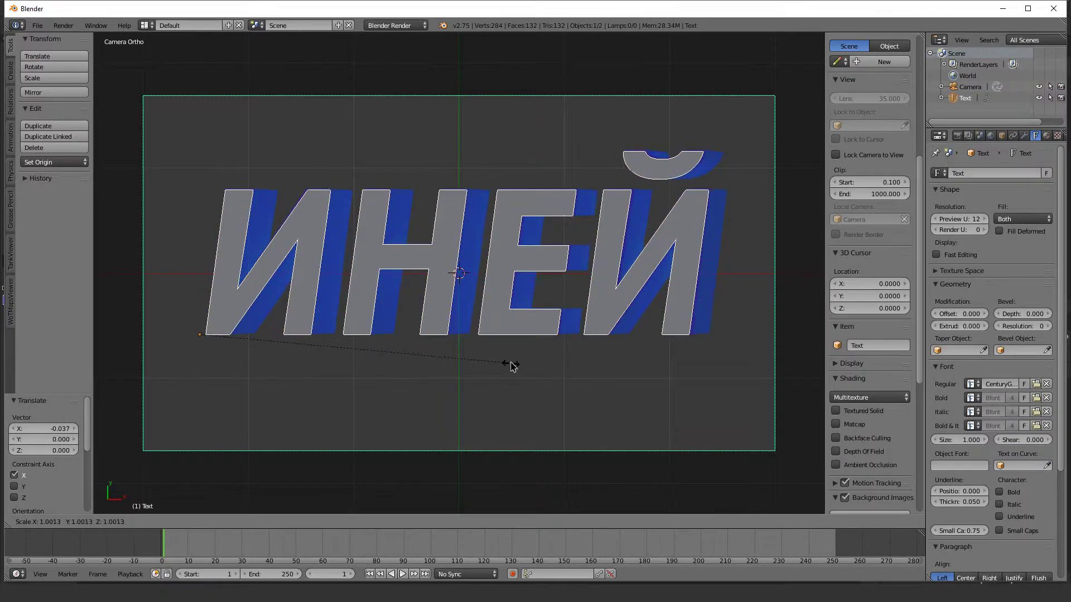
click(520, 366)
Convert the text to a mesh and extrude the letter faces to give them depth
key(alt+c)
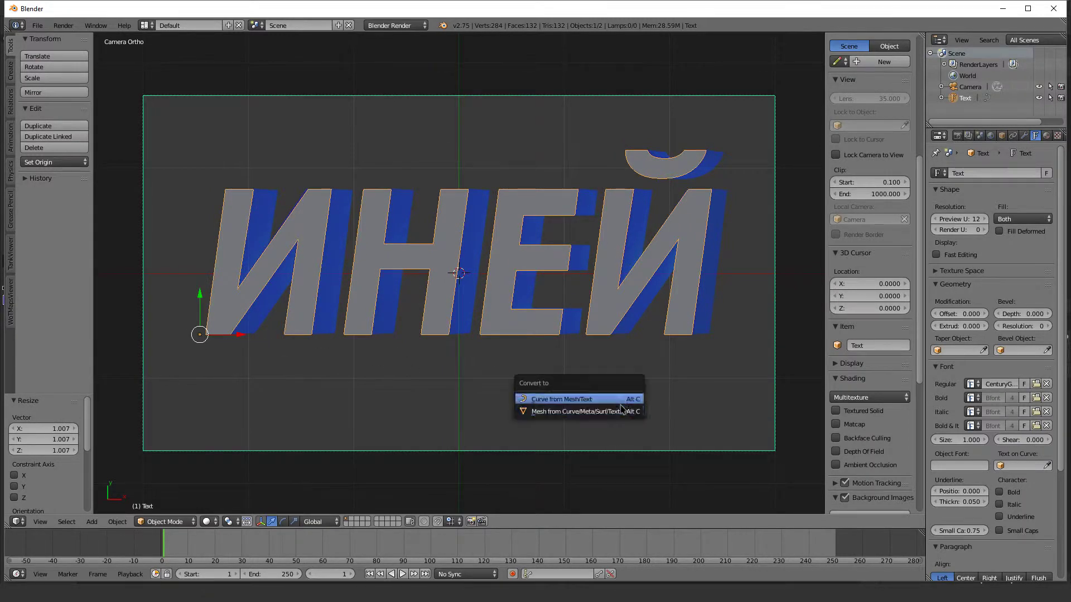
click(619, 409)
key(Tab)
key(KP_1)
key(e)
key(Escape)
key(g)
key(x)
click(491, 296)
key(KP_0)
Adjust the extruded faces along X in solid and wireframe shading, then leave edit mode
key(alt+z)
key(g)
key(x)
click(630, 212)
key(z)
key(g)
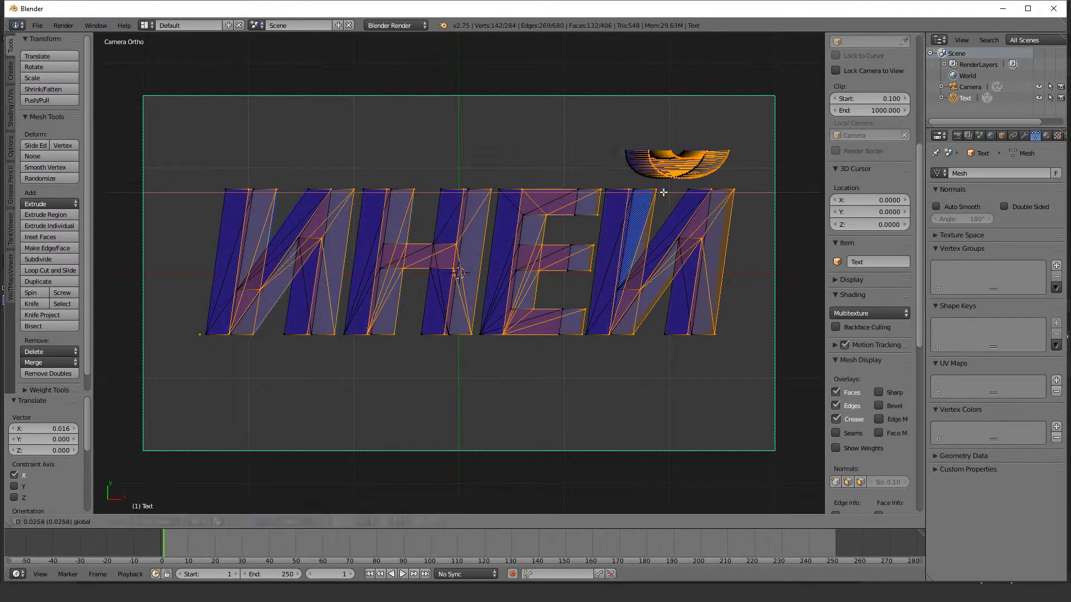
key(Escape)
key(Tab)
key(z)
key(z)
Switch the render engine to Cycles
click(396, 25)
click(394, 75)
click(1046, 136)
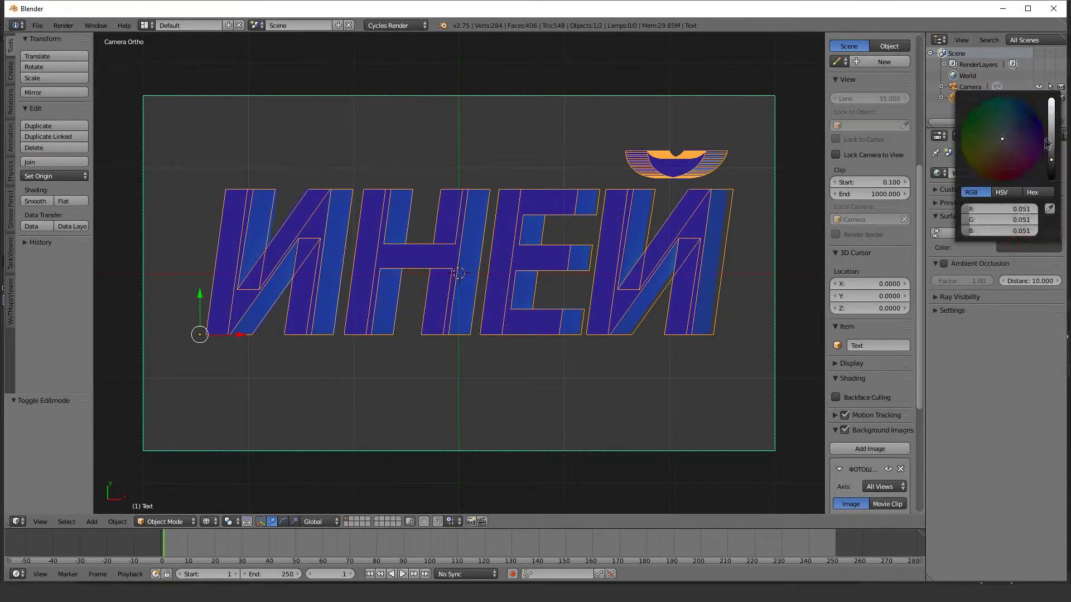
Add a new red material to the ИНЕЙ letters
key(z)
key(KP_0)
scroll(888, 317, down, 6)
key(Tab)
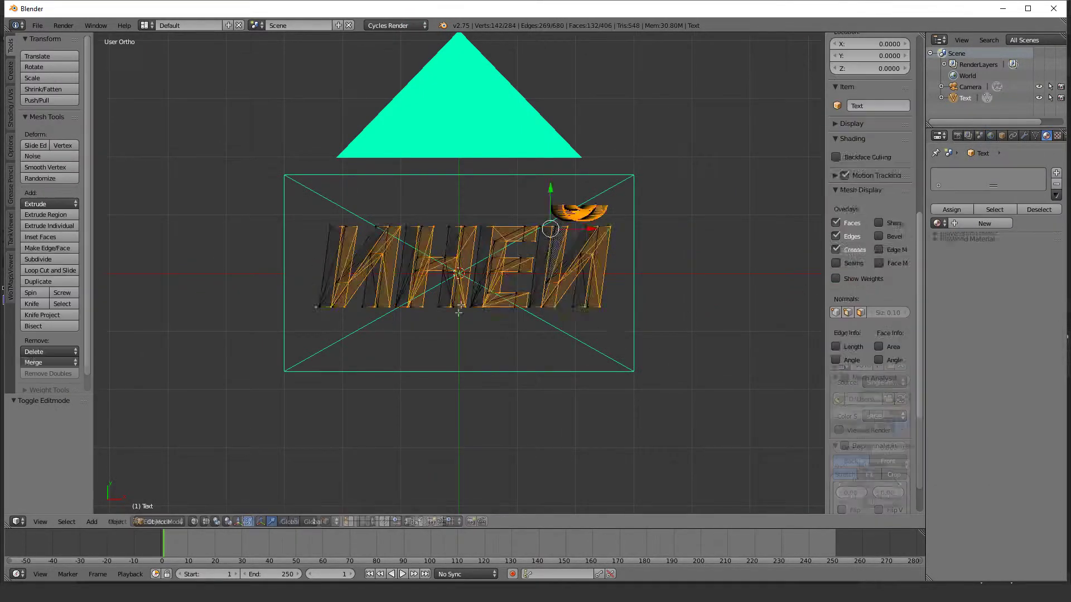
click(984, 210)
click(1015, 303)
drag(1020, 194, 1026, 212)
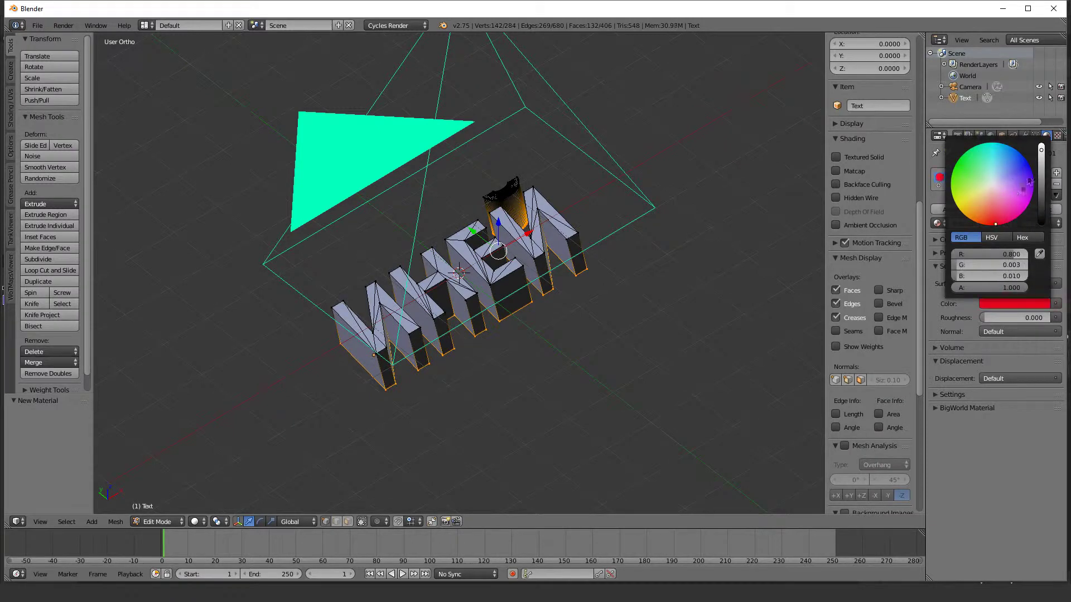
Select the letters' front faces and create a second, green material
key(z)
key(KP_1)
drag(777, 256, 234, 240)
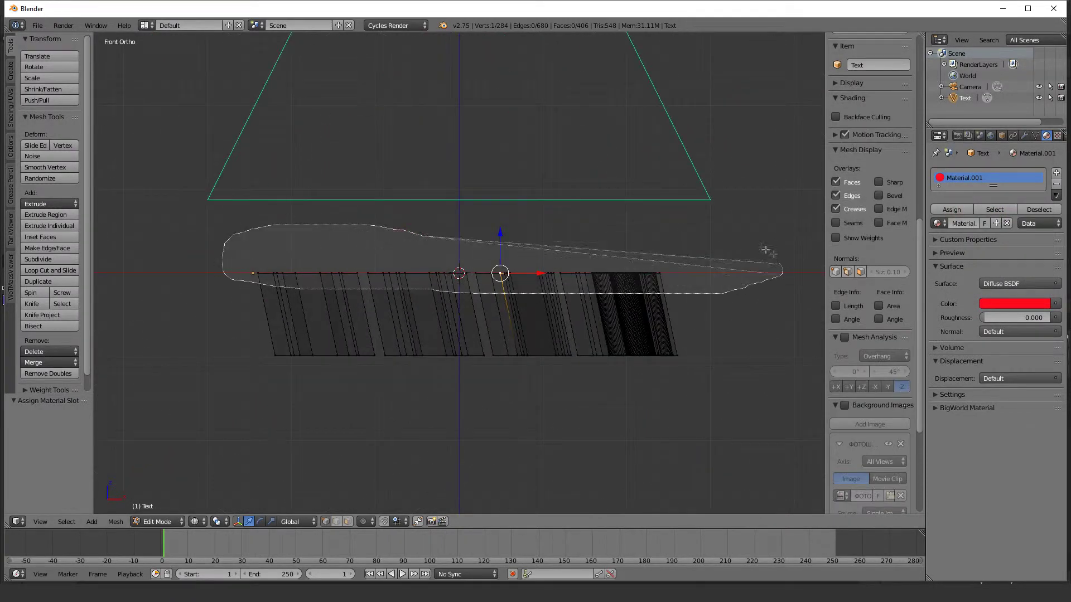
scroll(466, 312, up, 2)
click(1056, 173)
click(981, 249)
click(1015, 329)
mouse_move(989, 279)
mouse_down()
mouse_move(955, 278)
mouse_move(955, 301)
mouse_up()
Assign the green material to the front faces and return to the camera view
key(KP_7)
click(196, 523)
click(218, 477)
key(KP_0)
key(Tab)
Set the Cycles render samples to 500
click(958, 137)
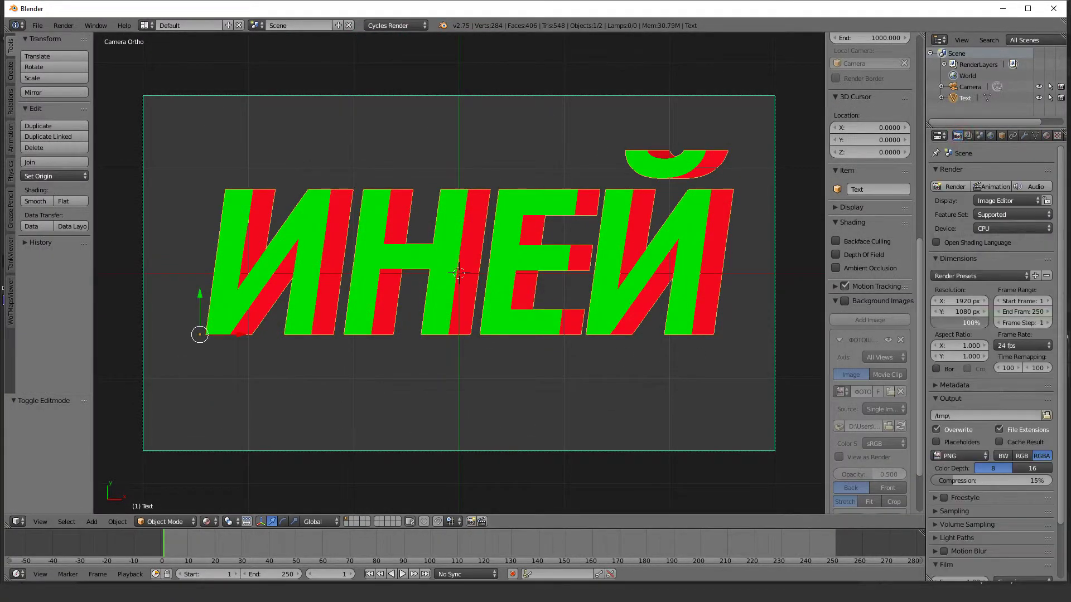
scroll(1008, 426, down, 3)
drag(1007, 418, 948, 418)
click(955, 448)
double_click(1017, 504)
text(500)
key(Return)
Set the render tile order to Top to Bottom and start the render
scroll(1010, 496, down, 2)
scroll(1009, 496, down, 2)
scroll(1007, 494, down, 3)
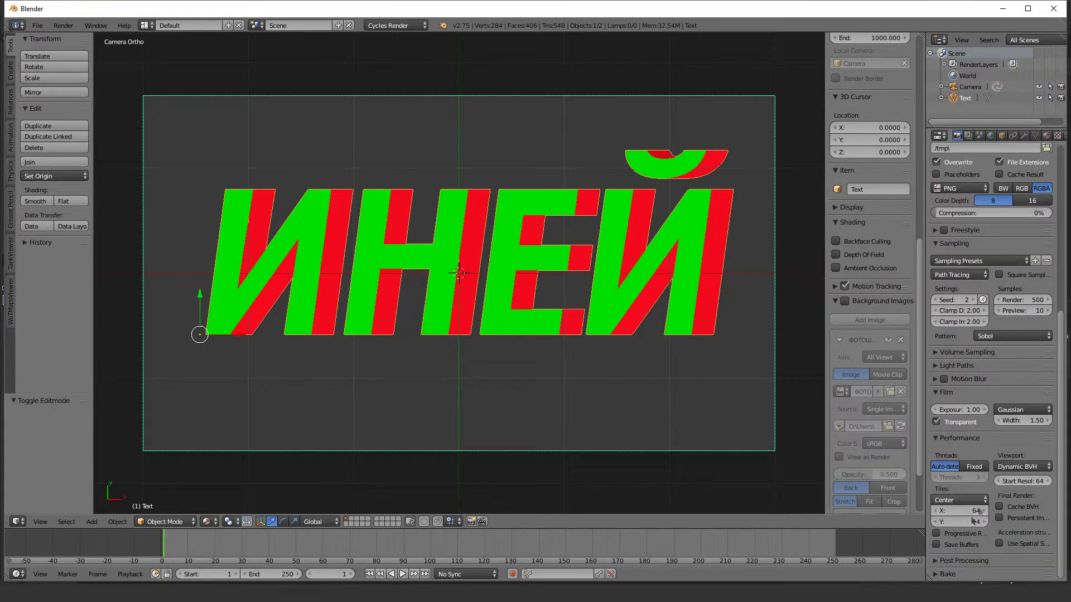
click(960, 499)
click(959, 457)
scroll(991, 563, up, 3)
scroll(991, 563, up, 3)
scroll(990, 530, up, 1)
scroll(987, 474, up, 2)
scroll(983, 423, up, 2)
scroll(987, 391, down, 10)
key(F12)
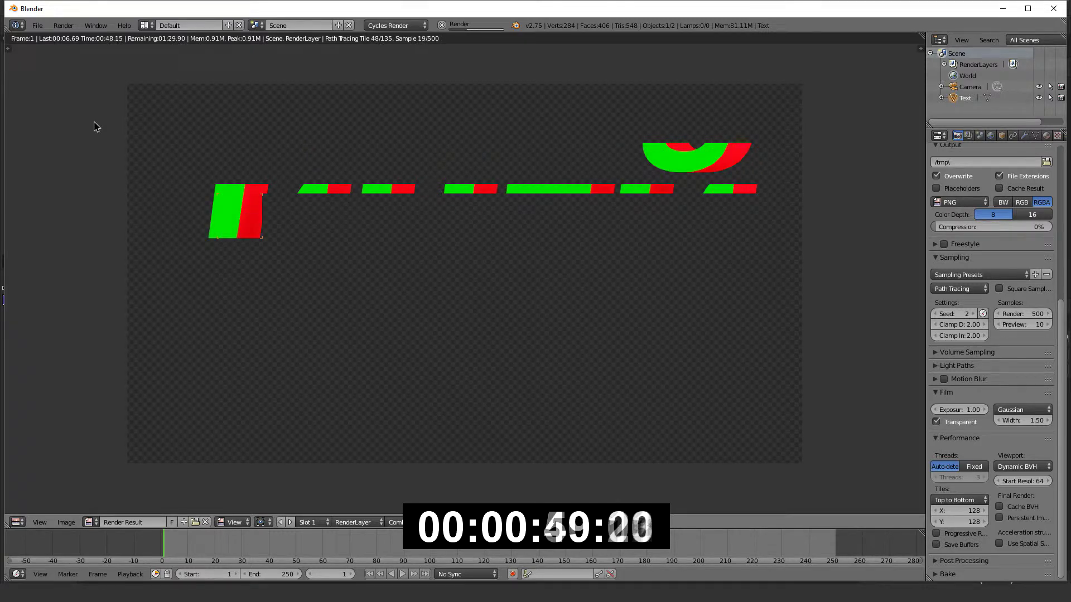
Maximize the Blender window while the Cycles render finishes
key(super+Up)
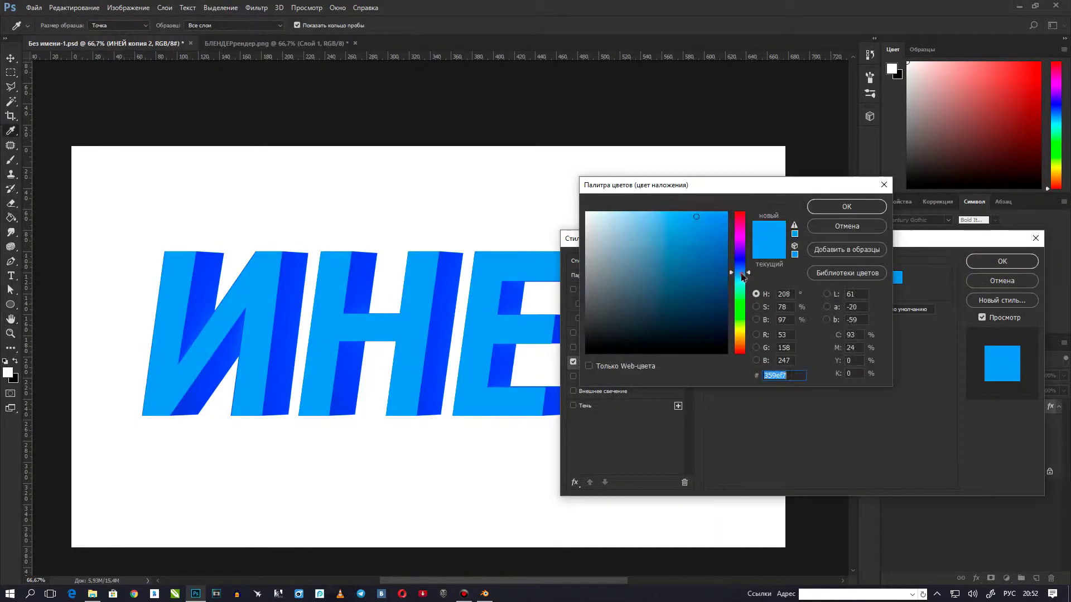
Set the ИНЕЙ text's Color Overlay to a lighter cyan
key(Return)
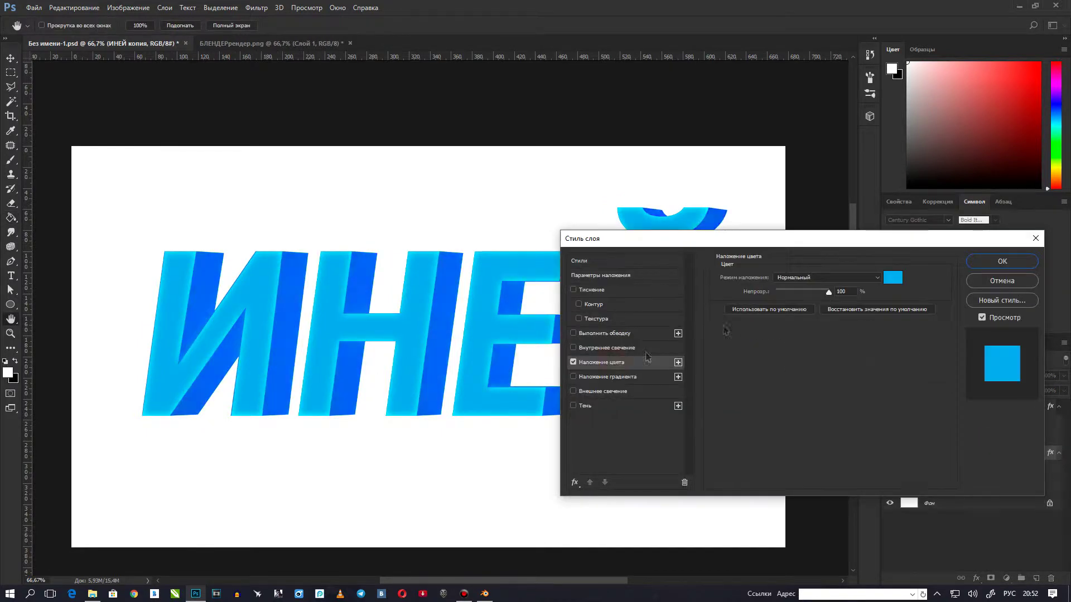
click(893, 277)
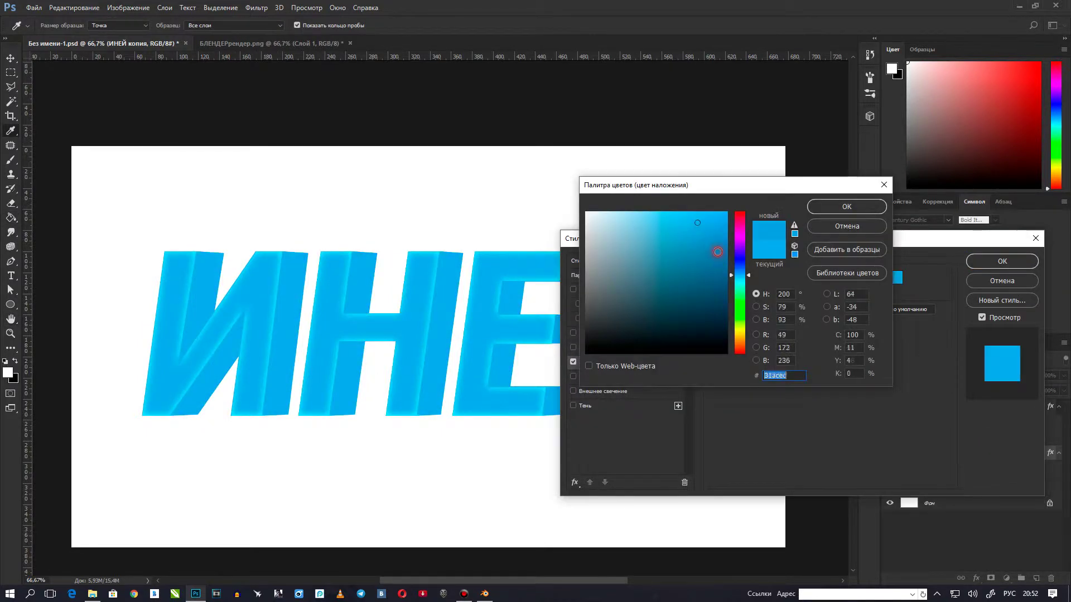
click(714, 254)
key(Return)
Enable Inner Glow, reduce its size to about 36, and apply the layer style
click(607, 347)
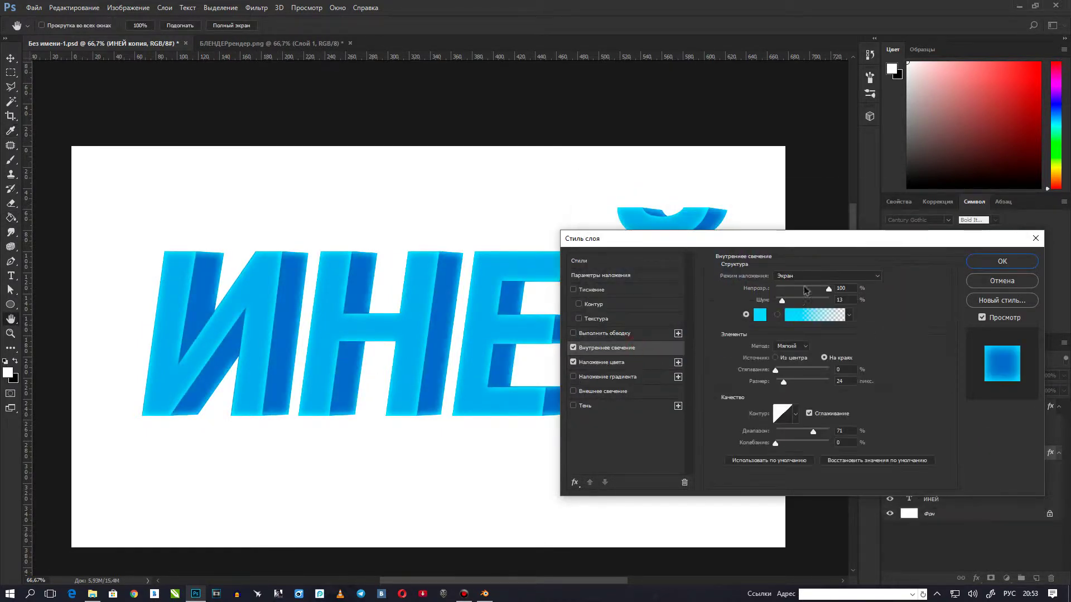
drag(781, 381, 789, 382)
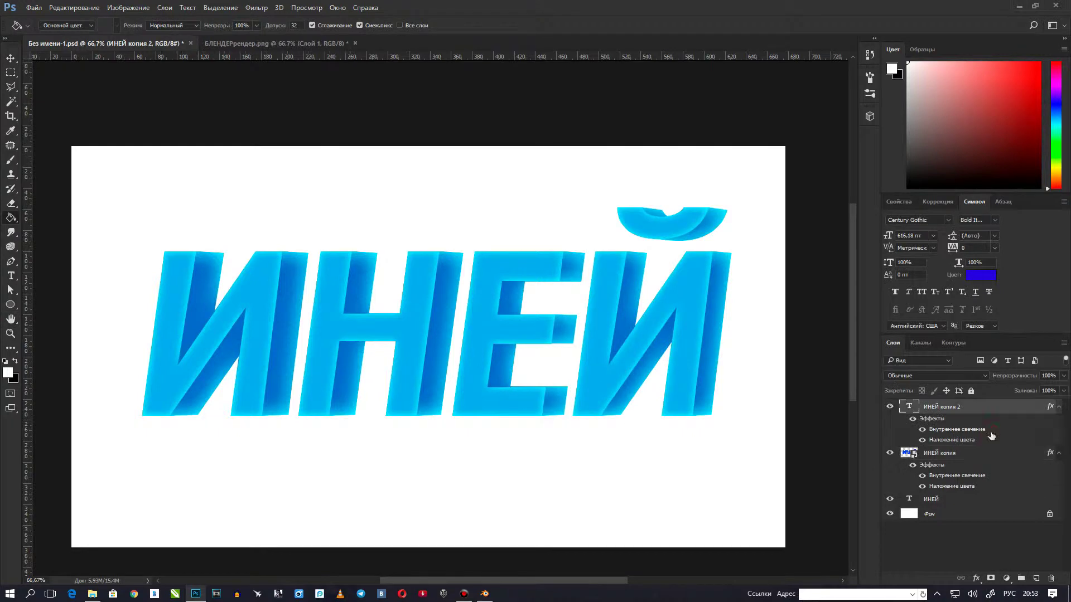
drag(793, 382, 786, 382)
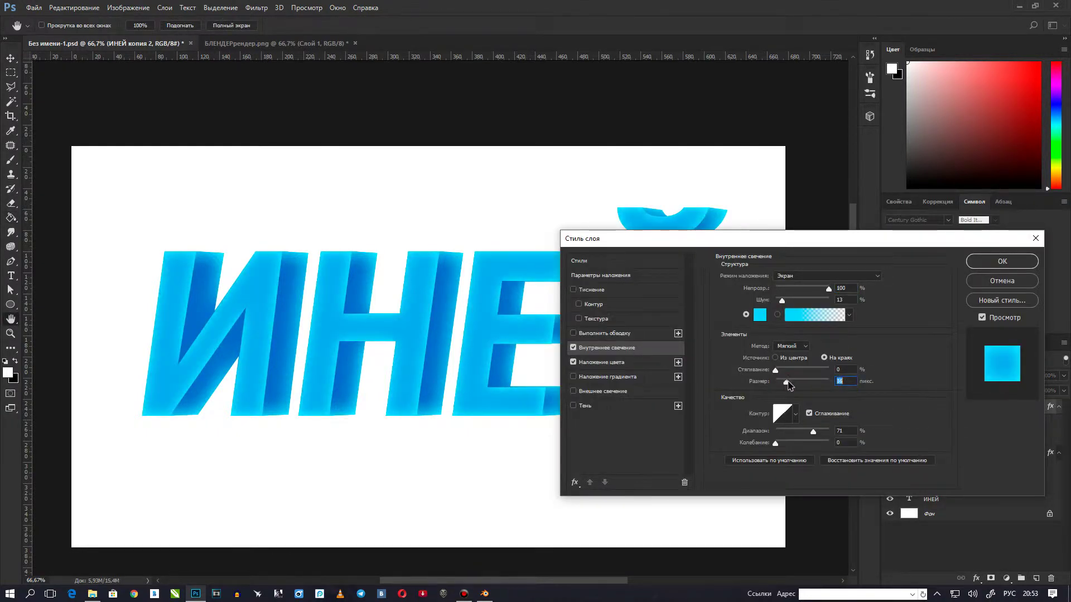
click(1002, 261)
right_click(874, 406)
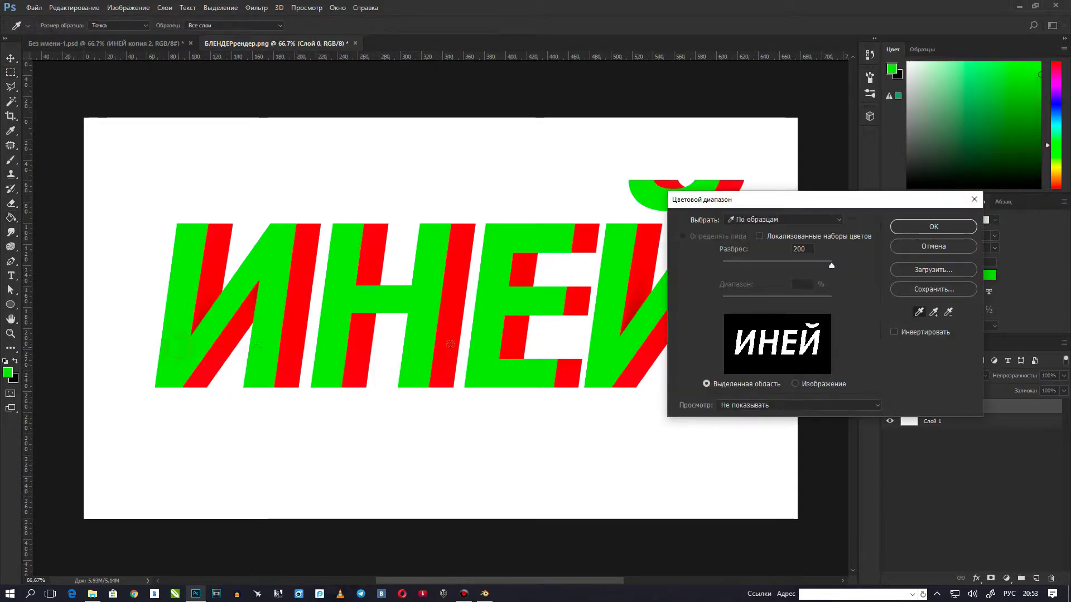
Separate the colour-range selection and copy the text's glow layer style
key(ctrl+j)
right_click(956, 411)
click(106, 43)
Paste the glow style onto the render's Слой 0 and Слой 2, turning its letters cyan
right_click(949, 440)
click(792, 353)
click(234, 43)
right_click(948, 453)
click(833, 339)
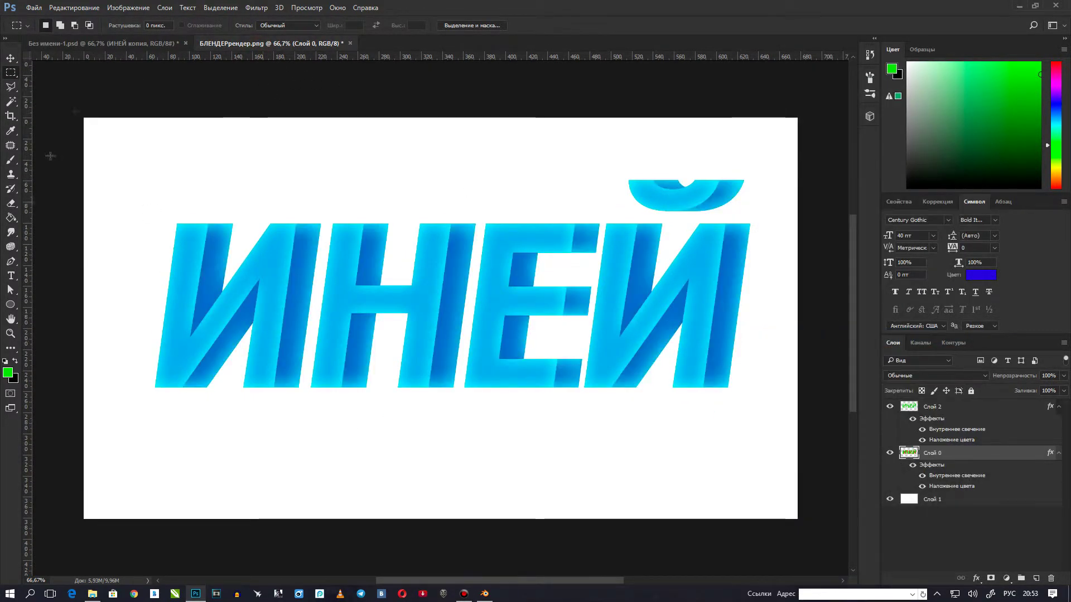